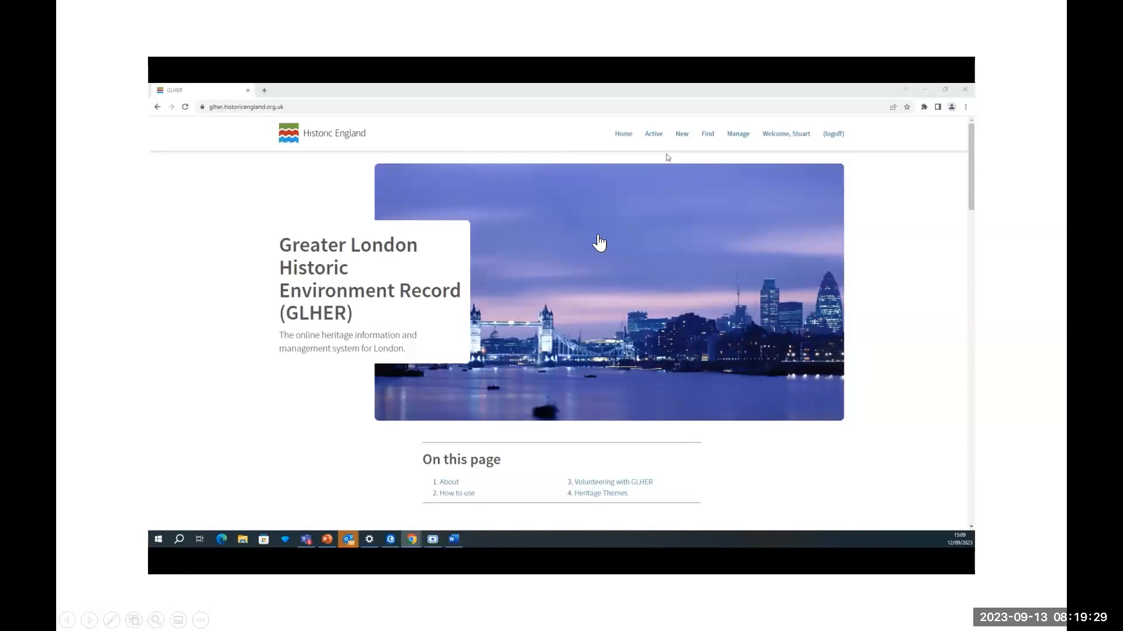
# - Start a new Application Area record from the Create New page
pyautogui.click(681, 133)
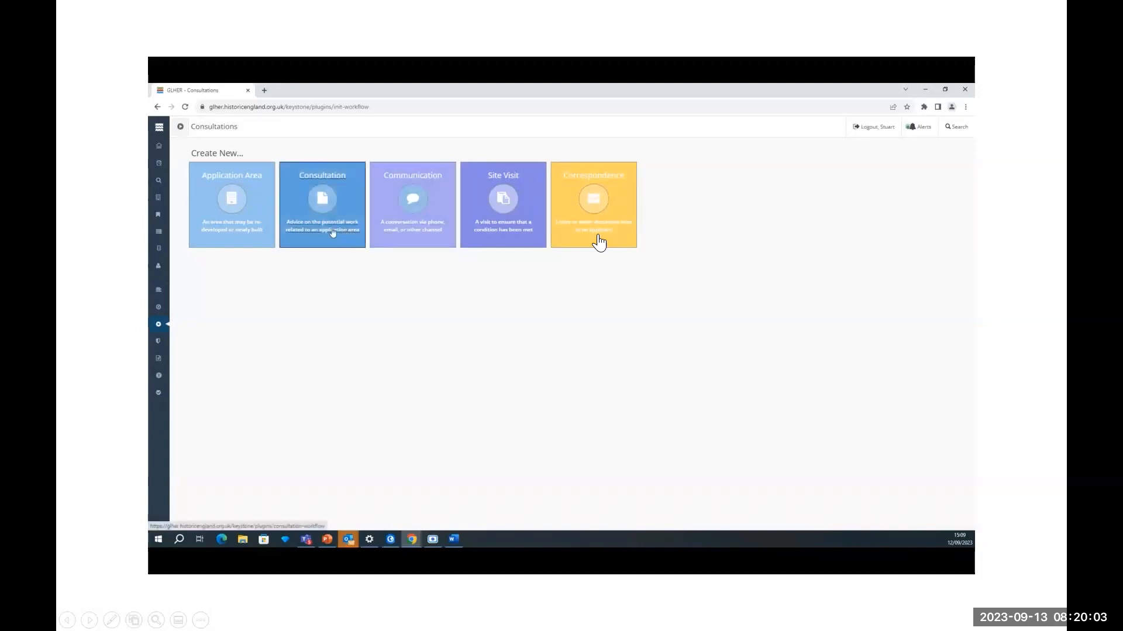
pyautogui.click(221, 231)
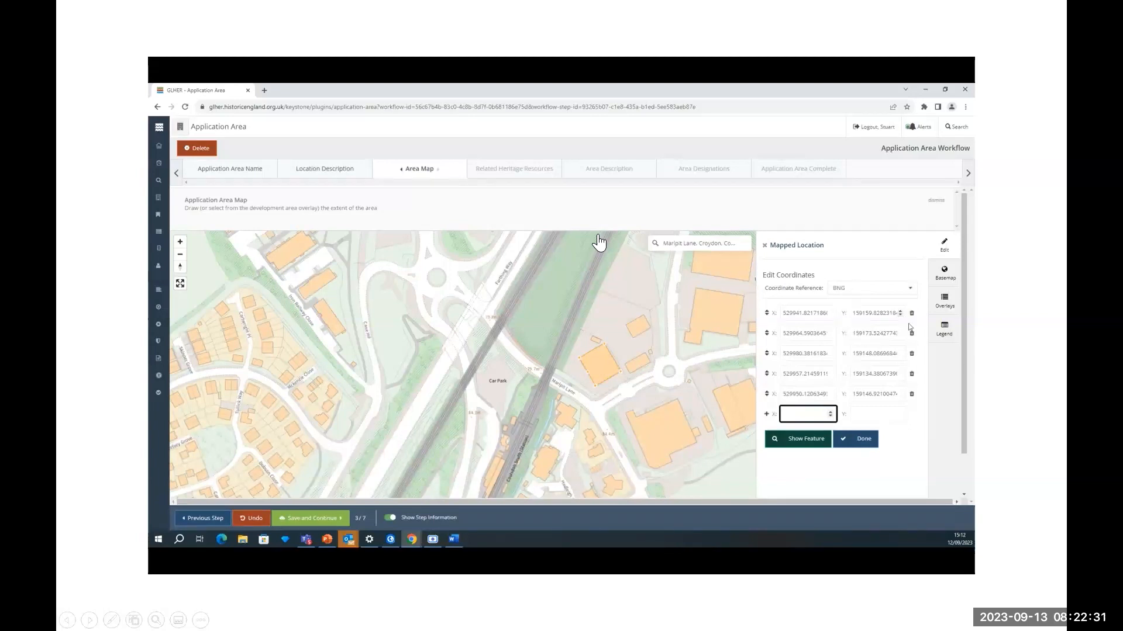
# - Delete the fifth coordinate to leave a four-point area polygon, then save the map
pyautogui.click(911, 396)
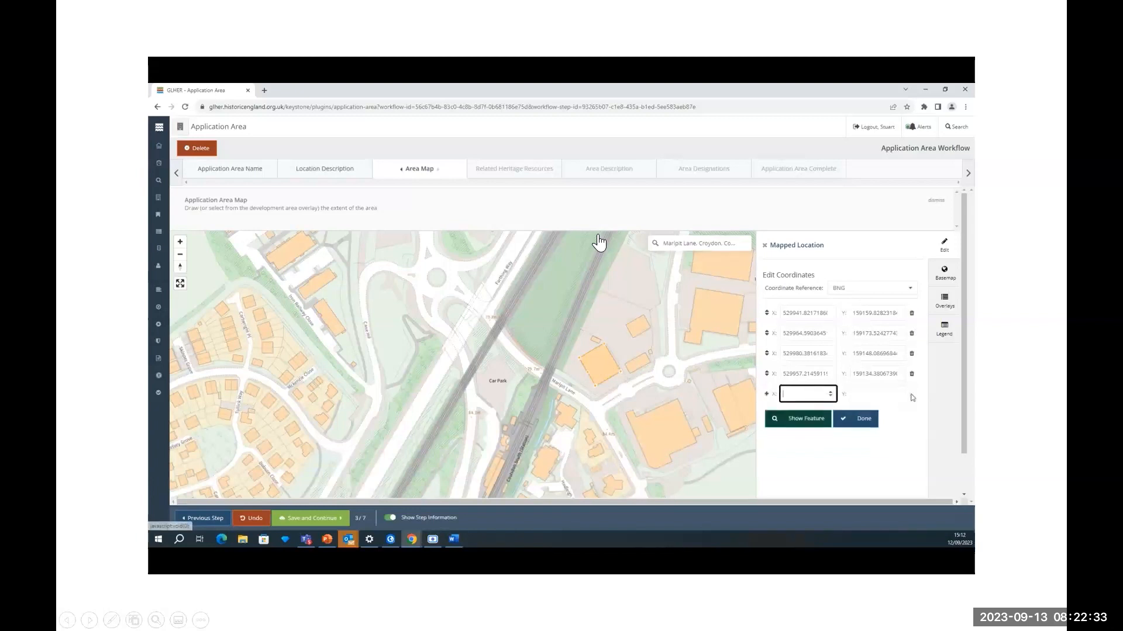
pyautogui.click(855, 421)
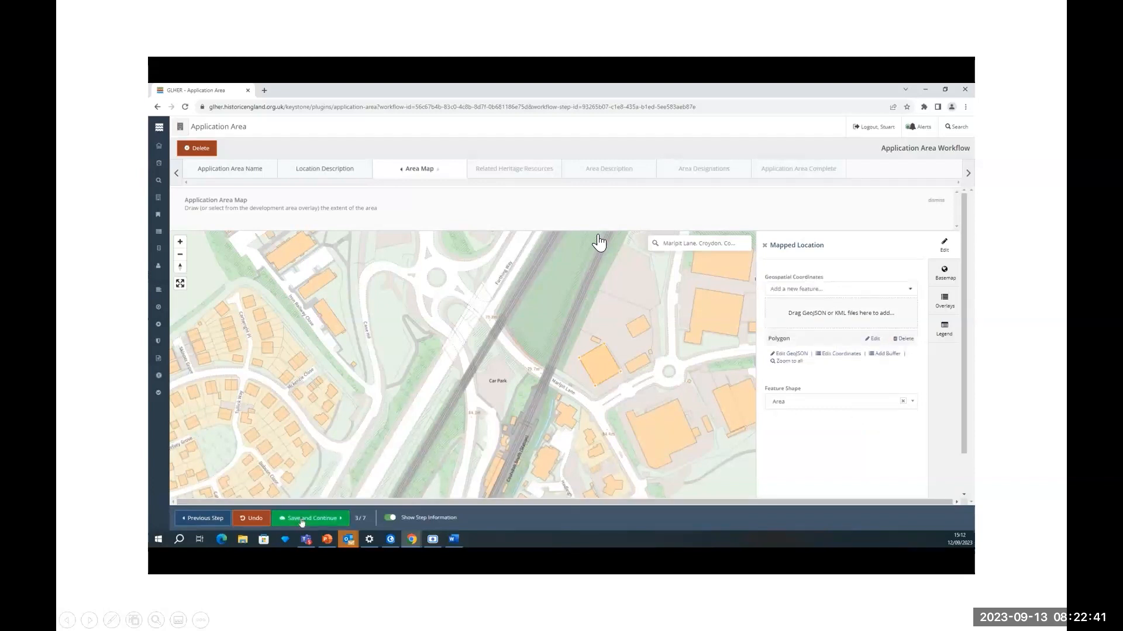
pyautogui.click(301, 520)
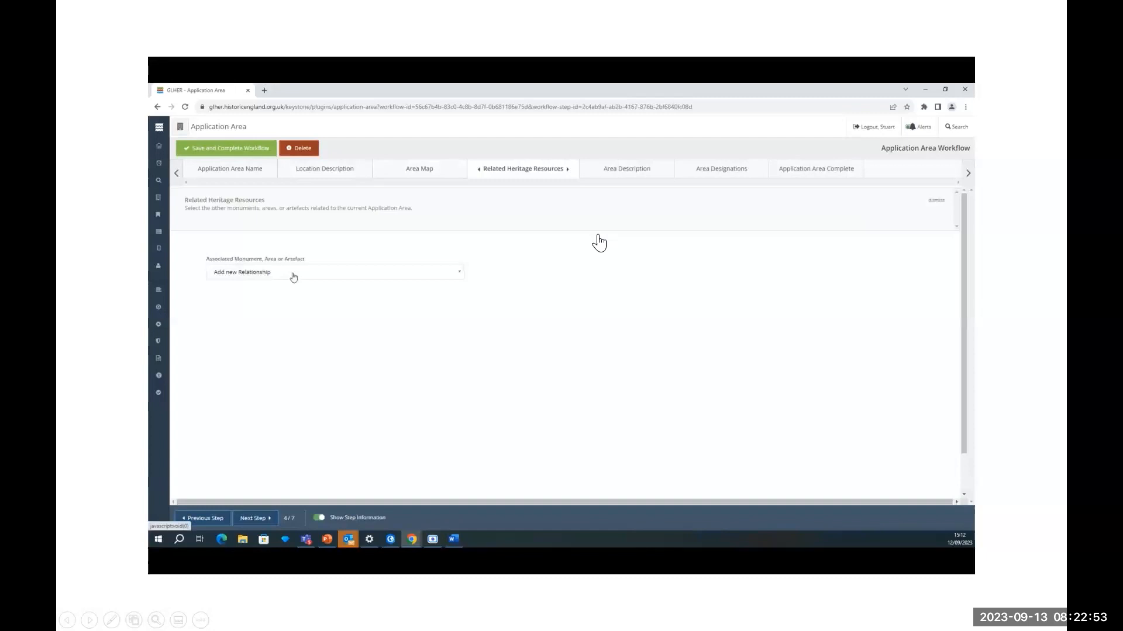
# - Search 'Marlpit Lane' and link Coulsdon Memorial Ground and Marlpit Lane Quarry, then save
pyautogui.click(294, 275)
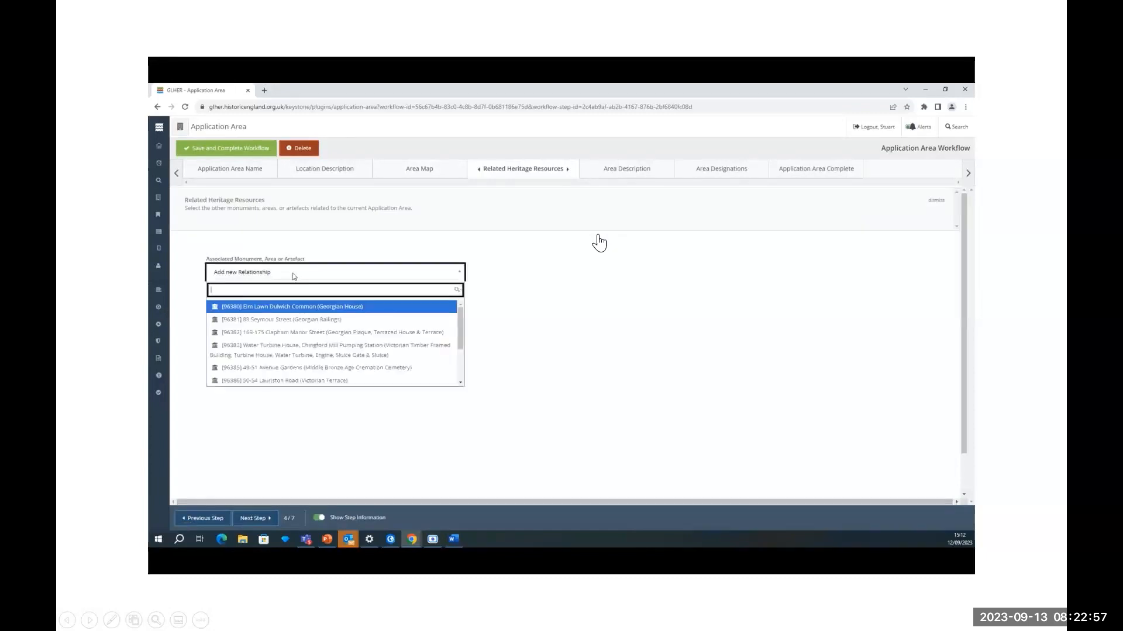
pyautogui.write('Marlpit Lane')
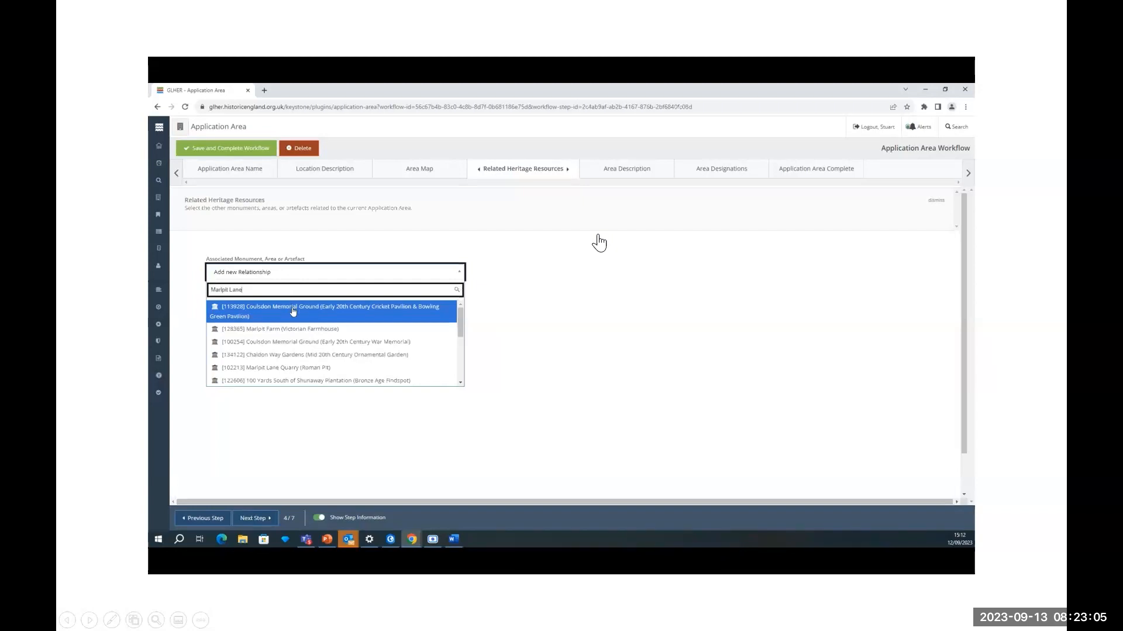
pyautogui.click(294, 311)
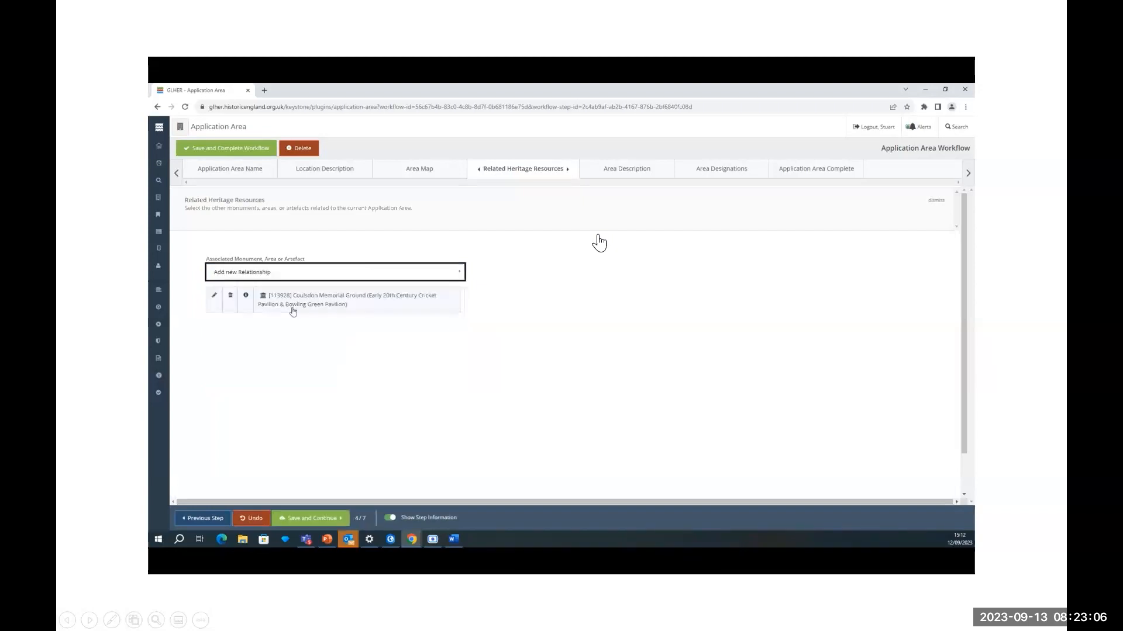
pyautogui.click(293, 273)
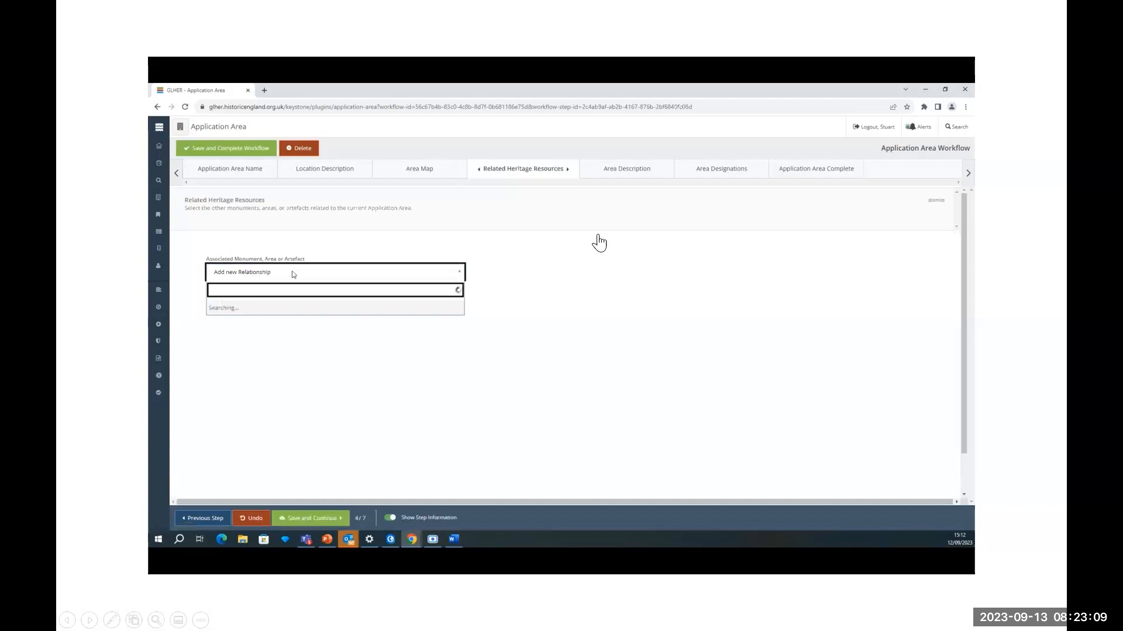
pyautogui.write('M')
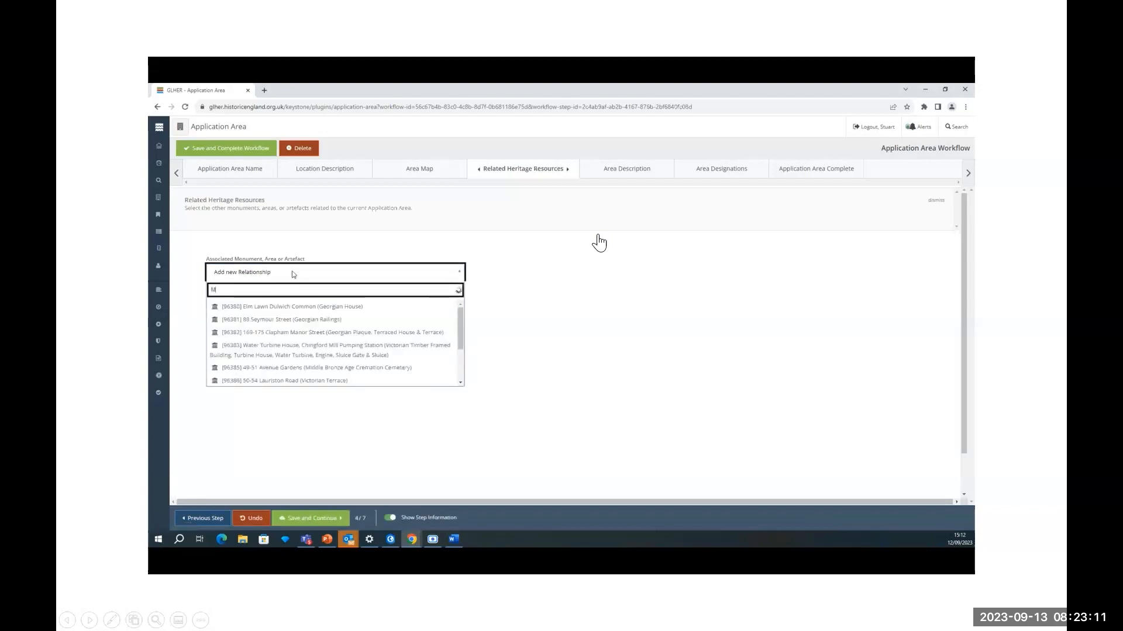
pyautogui.write('arlpit Lane')
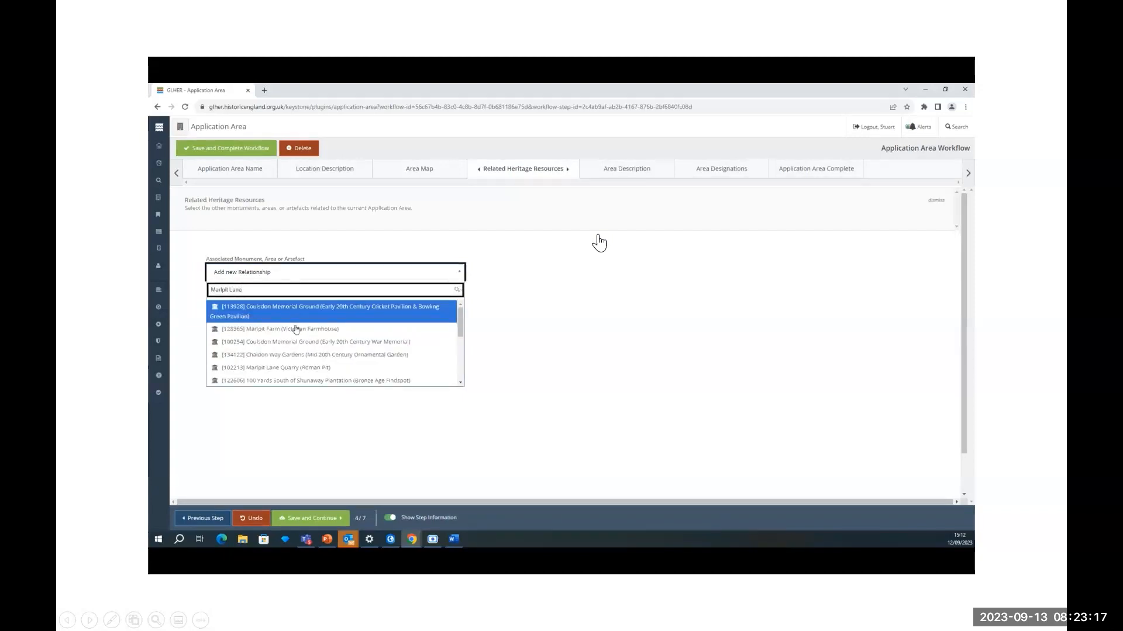
pyautogui.click(296, 367)
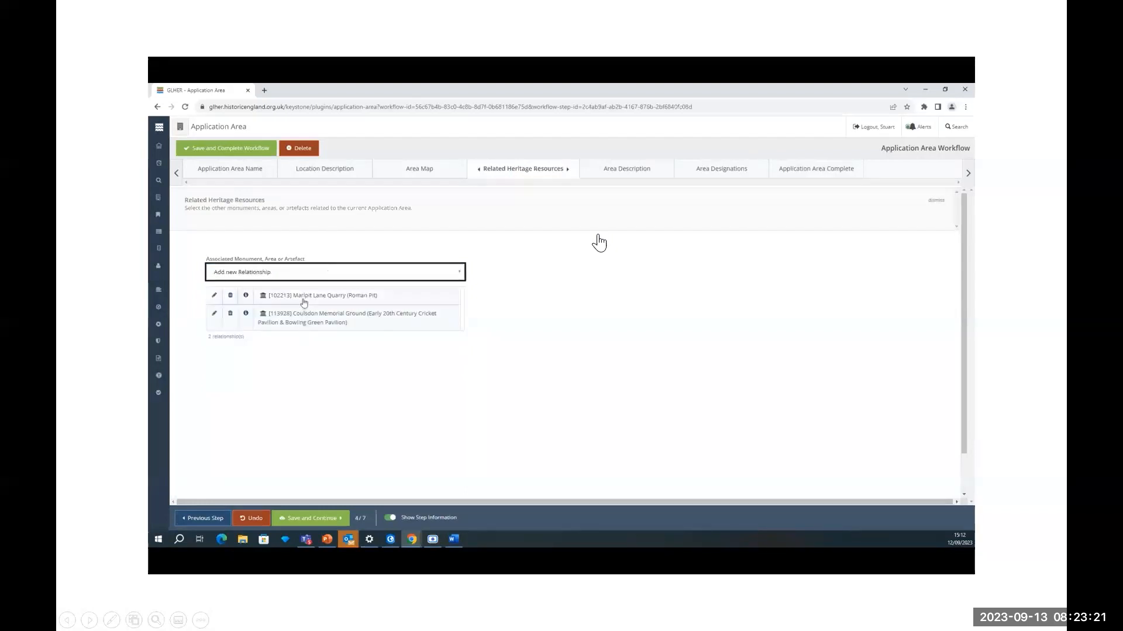
pyautogui.click(299, 520)
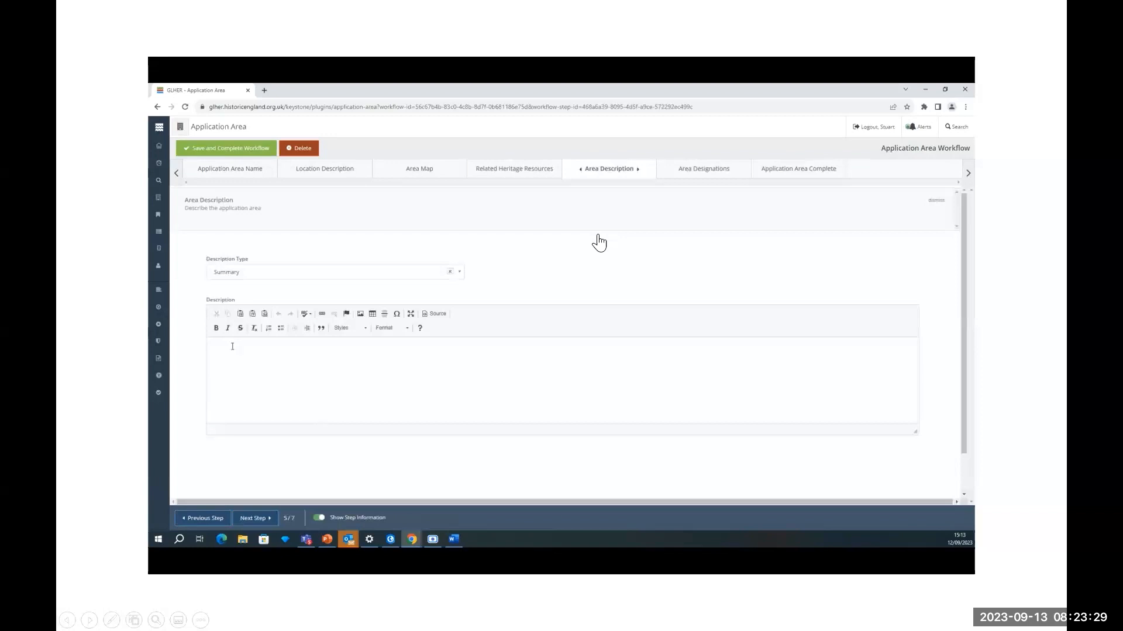
# - Type the summary 'Warehouse in former quarry, close to the A23, and mainline…' in the Description editor
pyautogui.write('Wa')
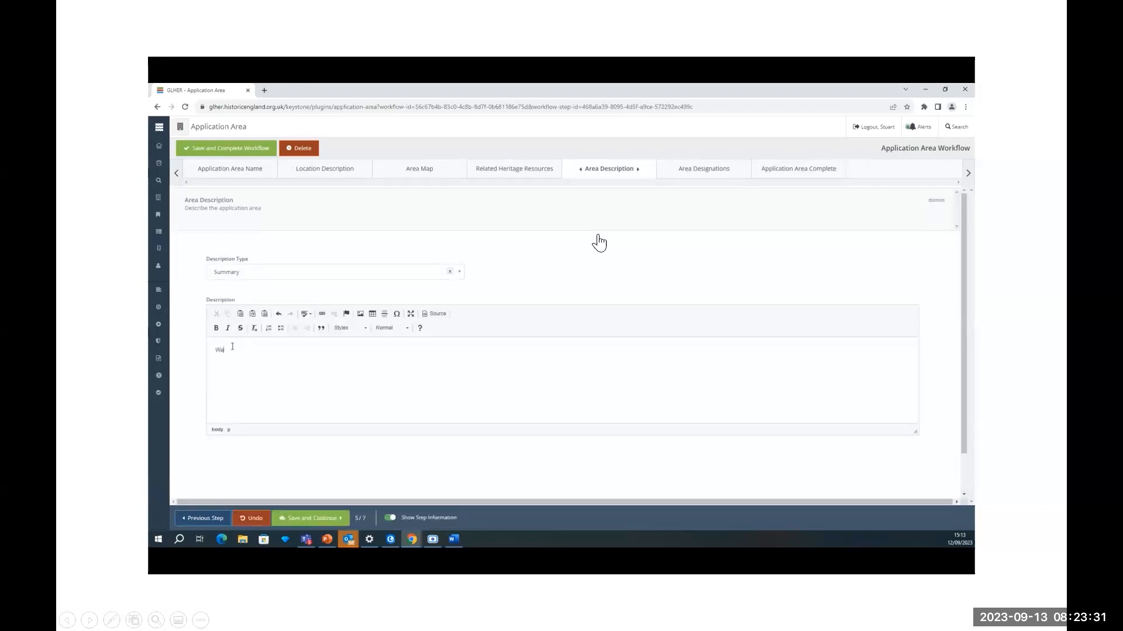
pyautogui.write('rehouse in form')
pyautogui.write('r quarry, close to the A23, and main')
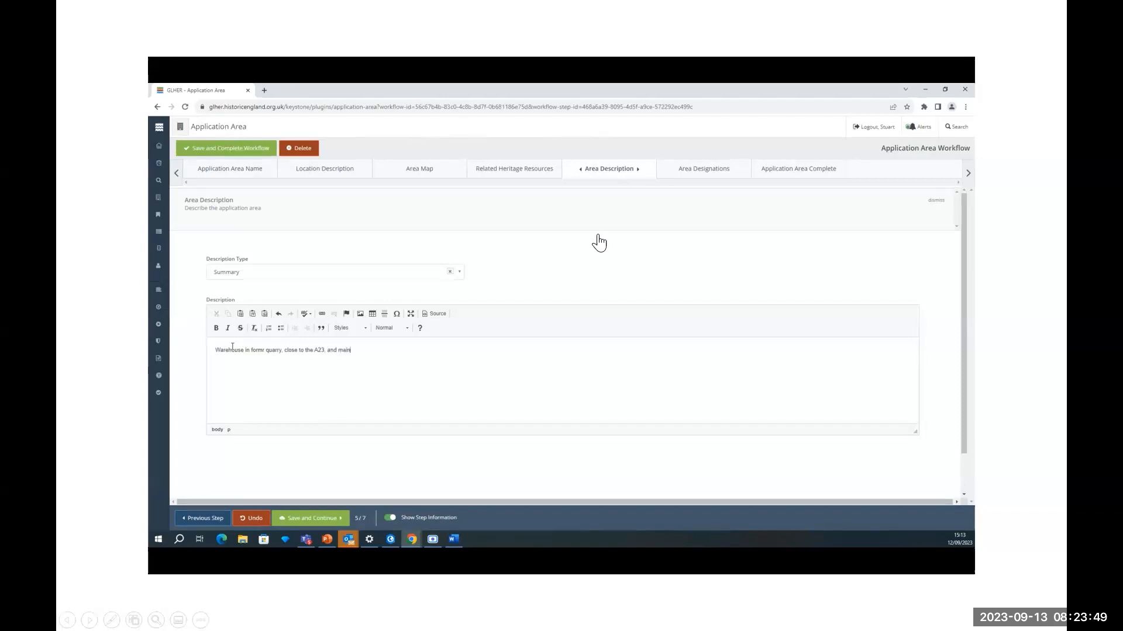
pyautogui.write('line i')
# - Save the area description and continue
pyautogui.click(310, 518)
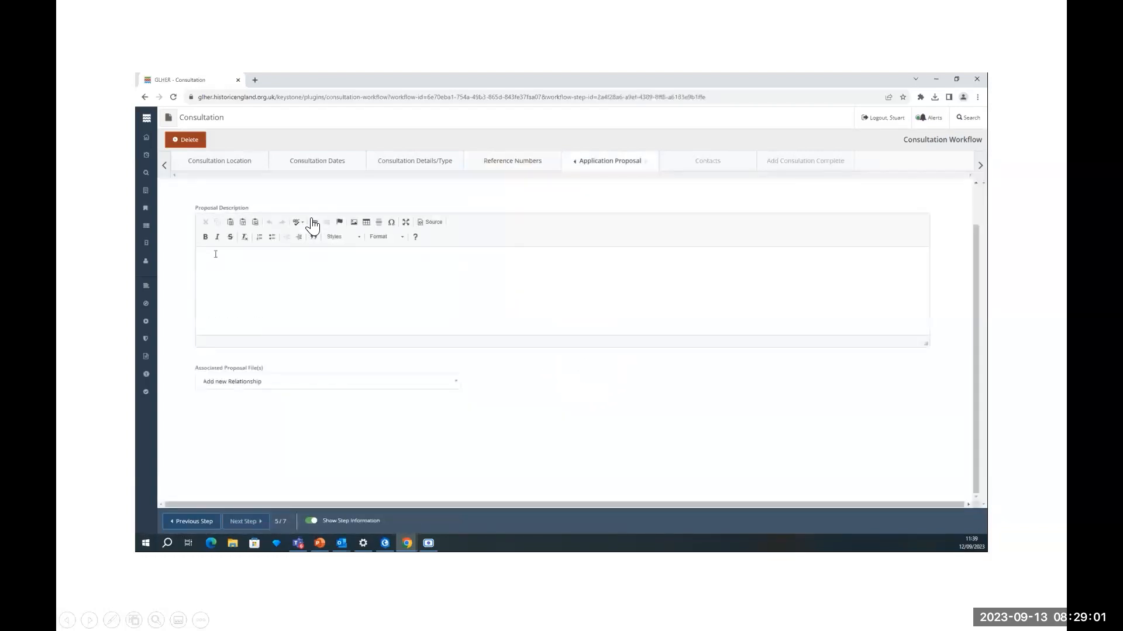
# - Enter the proposal for 7no dwellings with amenity space, cycle stores, refuse storage and landscaping, and save
pyautogui.write('Construction of')
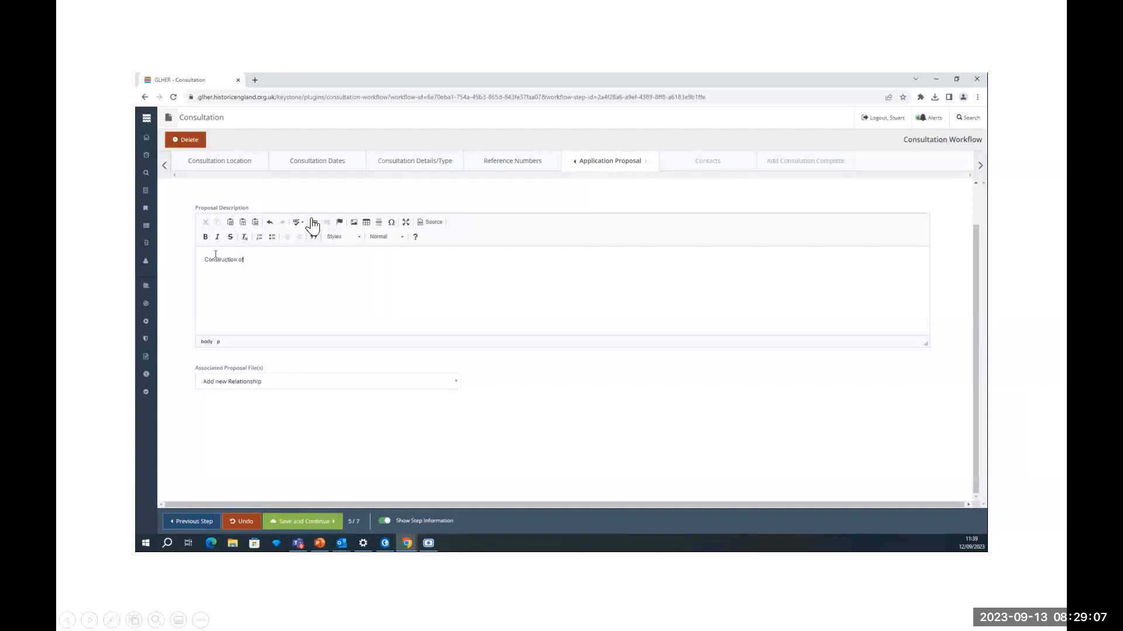
pyautogui.write(' 7')
pyautogui.write(' dwellings with private communicil amenity space, ')
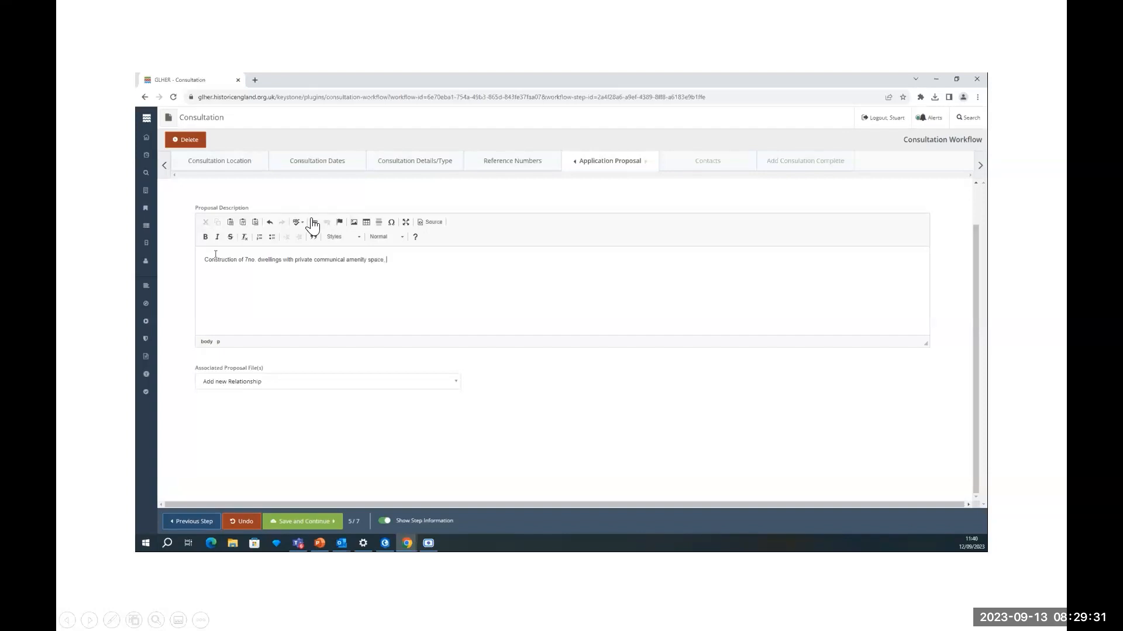
pyautogui.write('cycle stores, refuse storage and landscaping')
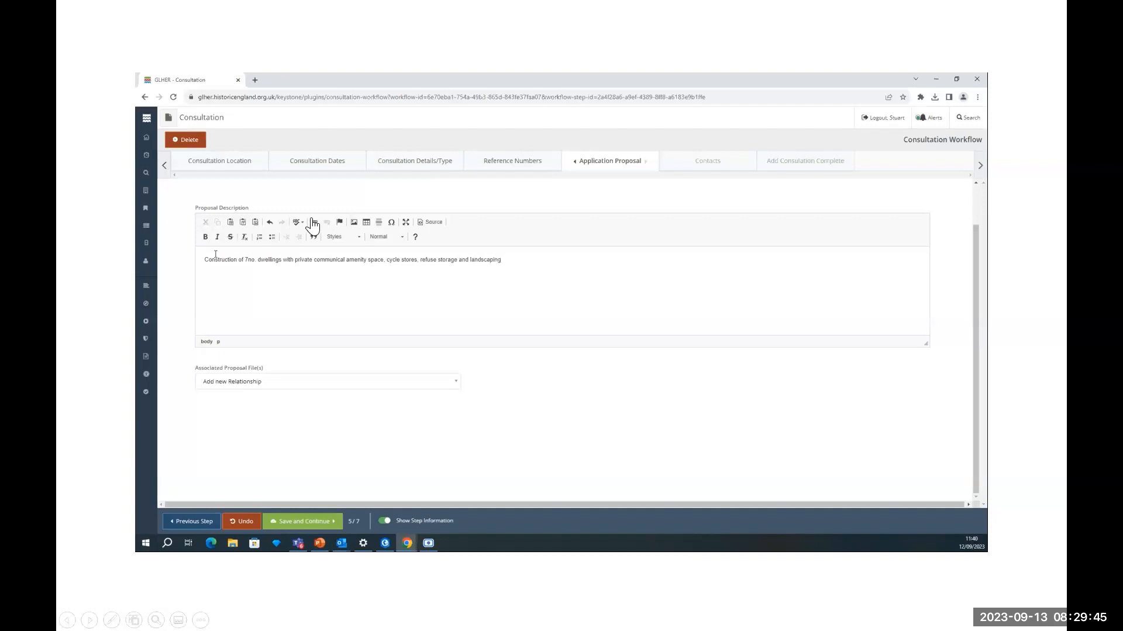
pyautogui.click(304, 522)
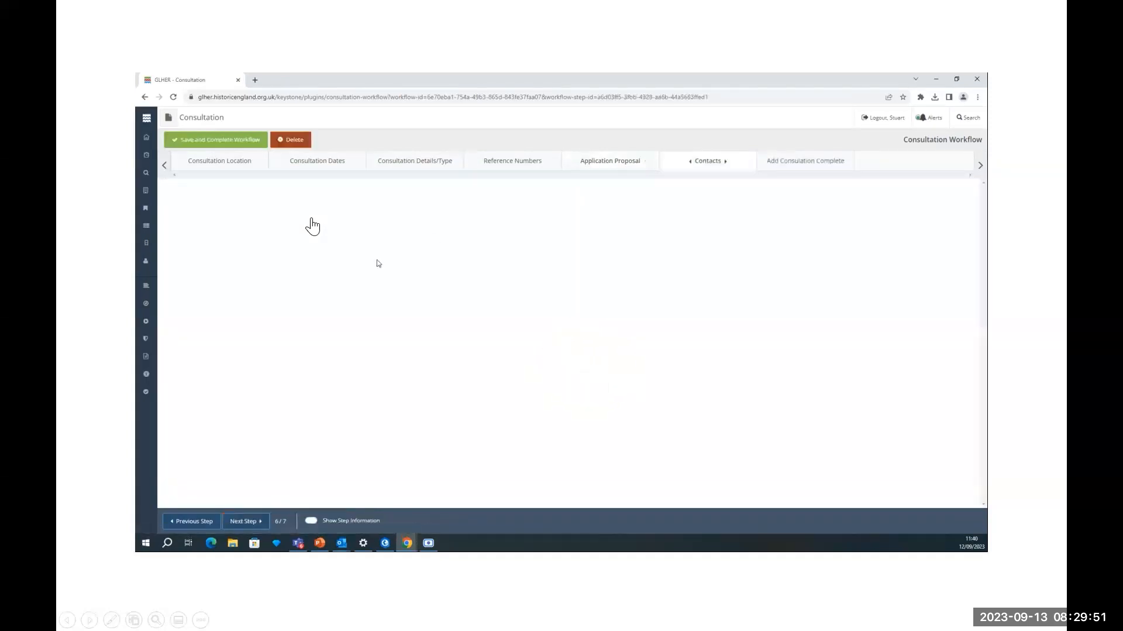
# - Search and pick a planning officer, London Borough of Croydon as planning body, and a casework officer
pyautogui.click(264, 225)
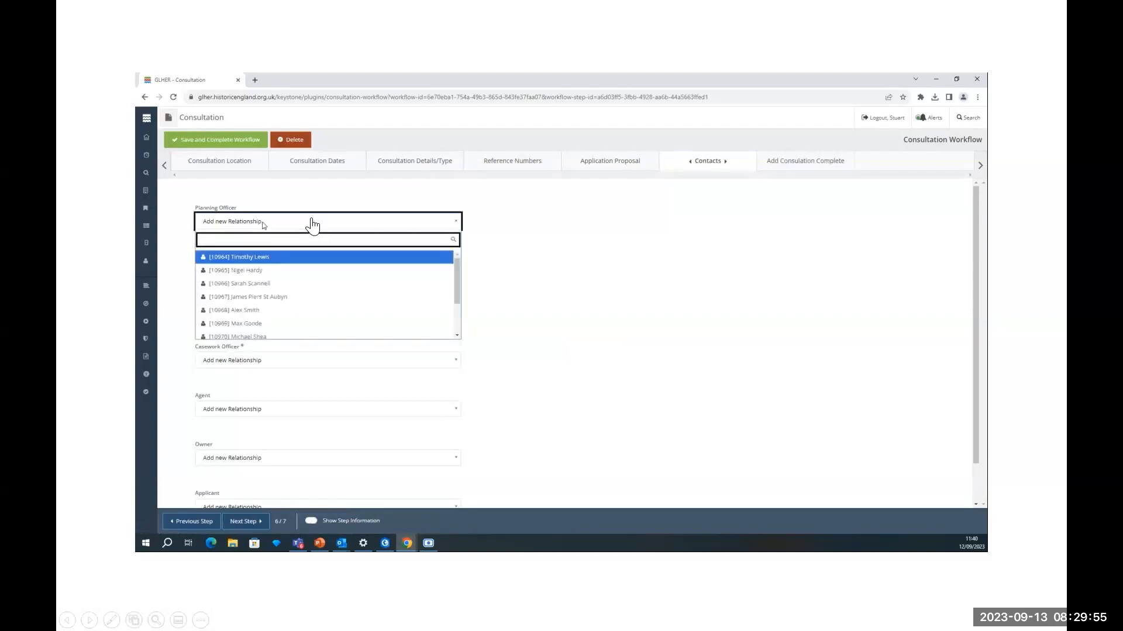
pyautogui.write('Charles ')
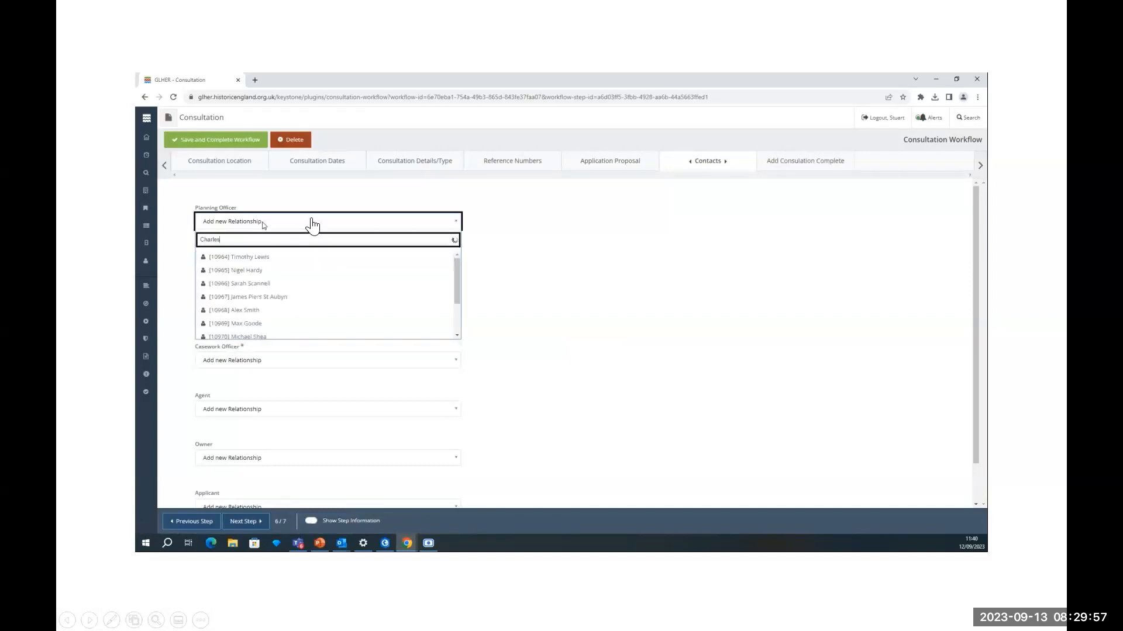
pyautogui.write('Dicken')
pyautogui.click(263, 258)
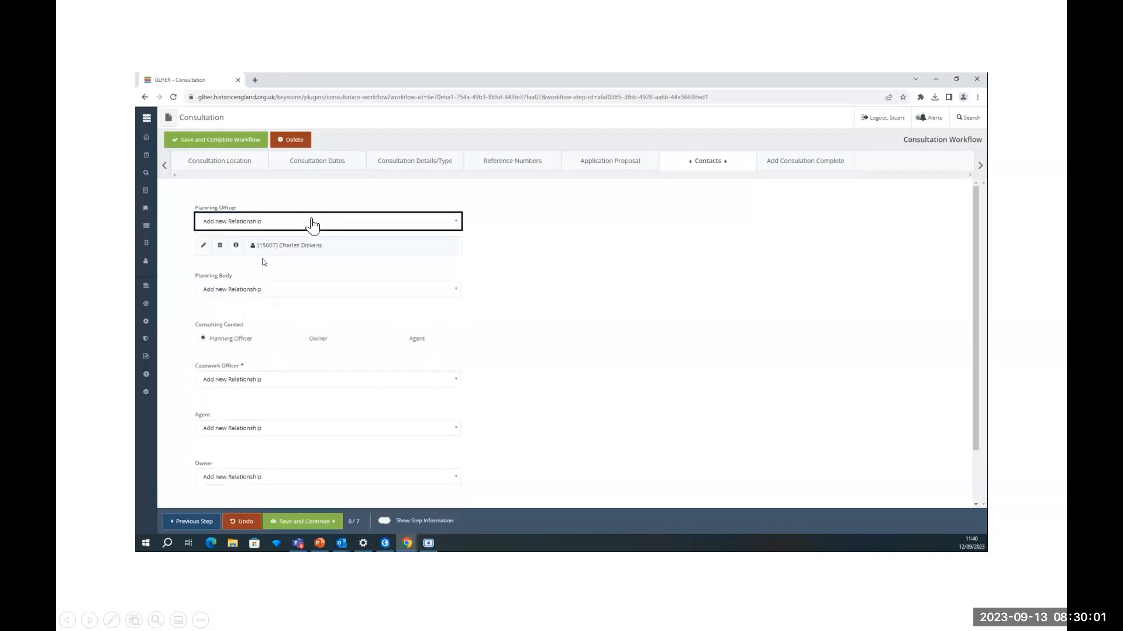
pyautogui.click(248, 293)
pyautogui.write('London')
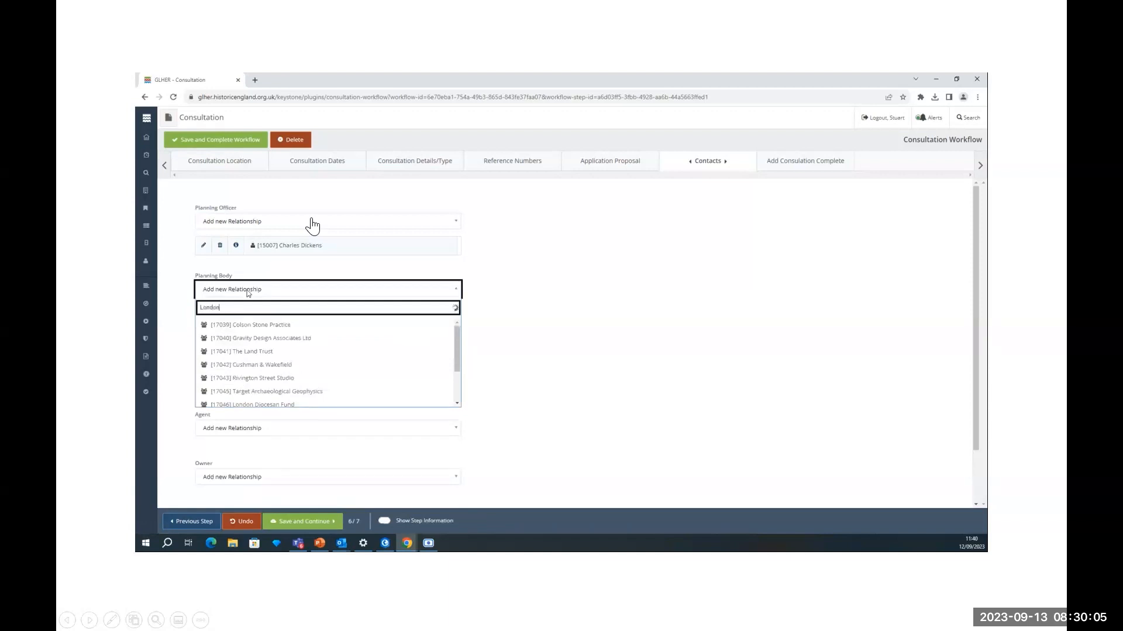
pyautogui.write(' Borough of Croydon')
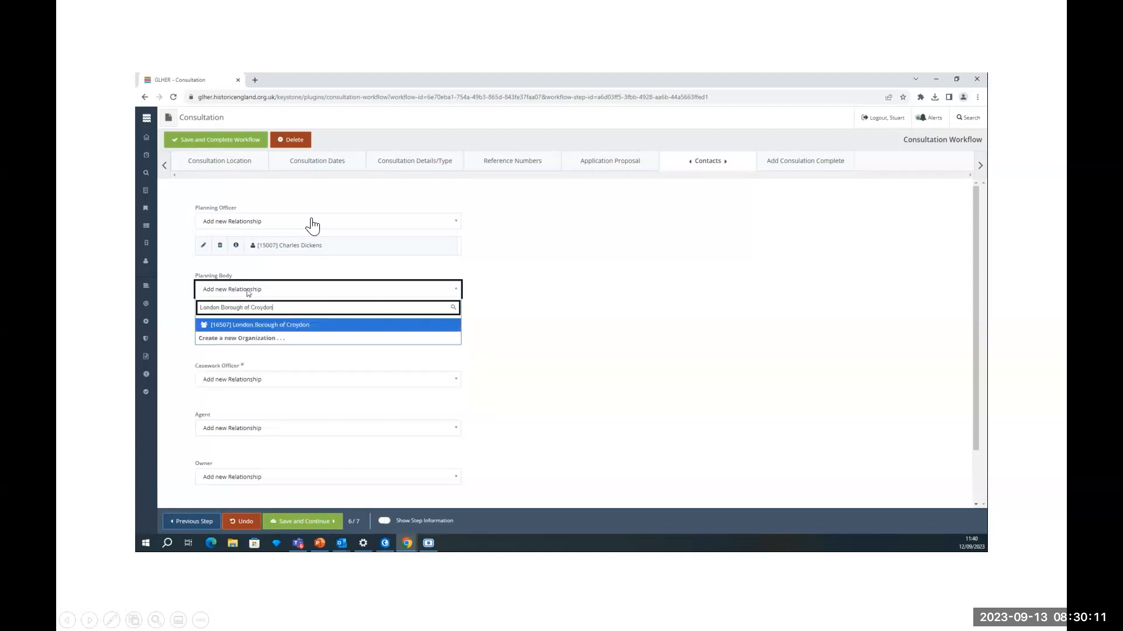
pyautogui.click(253, 325)
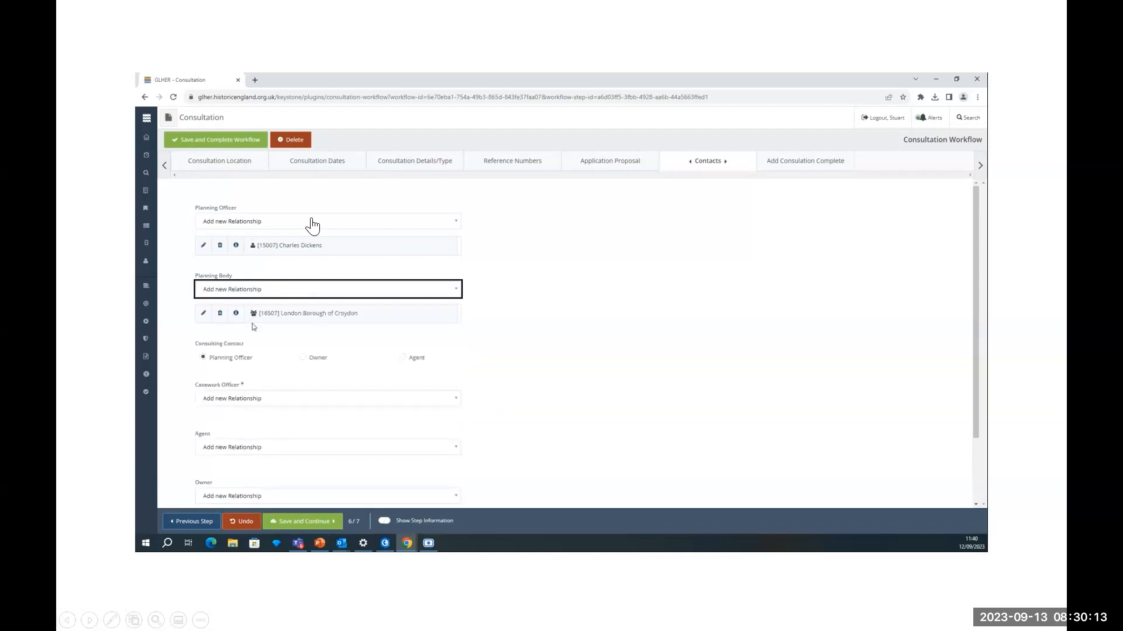
pyautogui.click(250, 403)
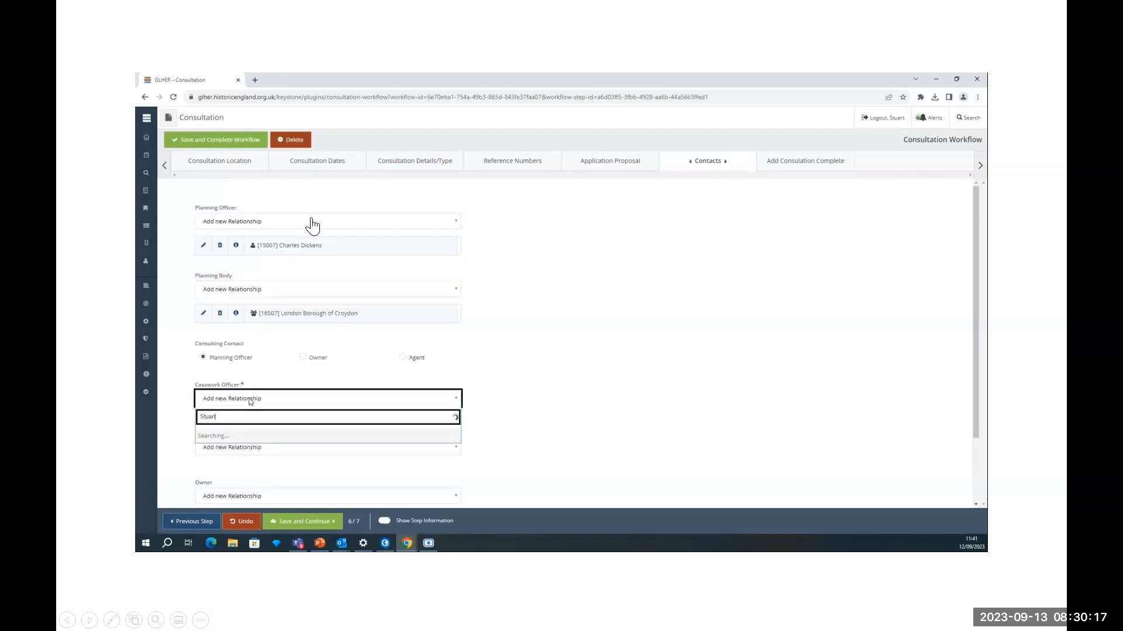
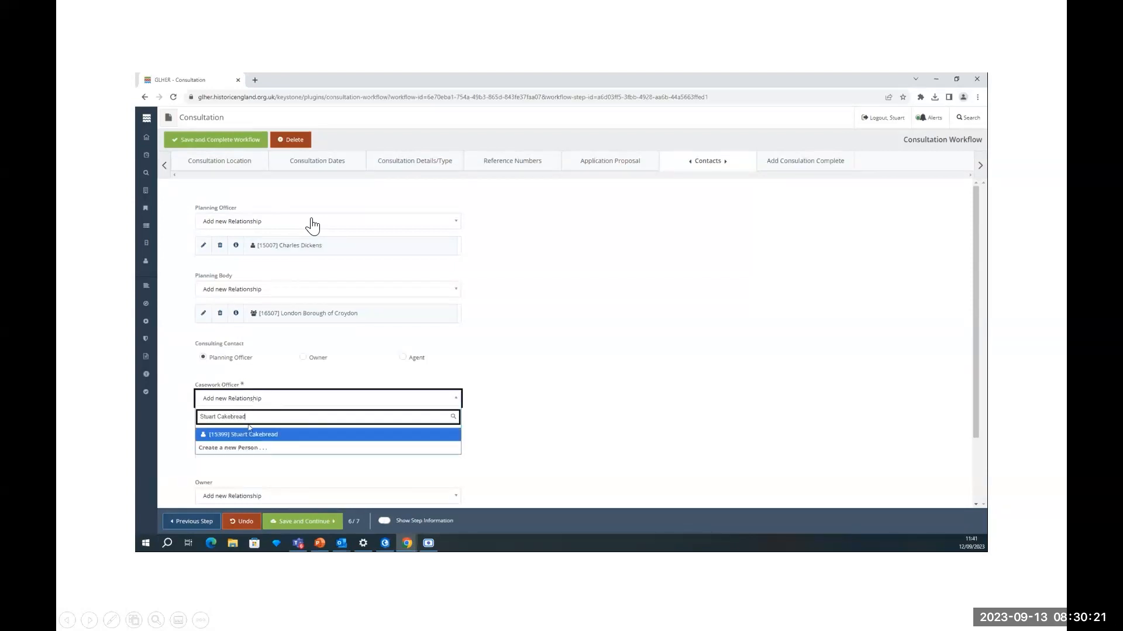
pyautogui.click(250, 434)
pyautogui.scroll(-2, 485, 376)
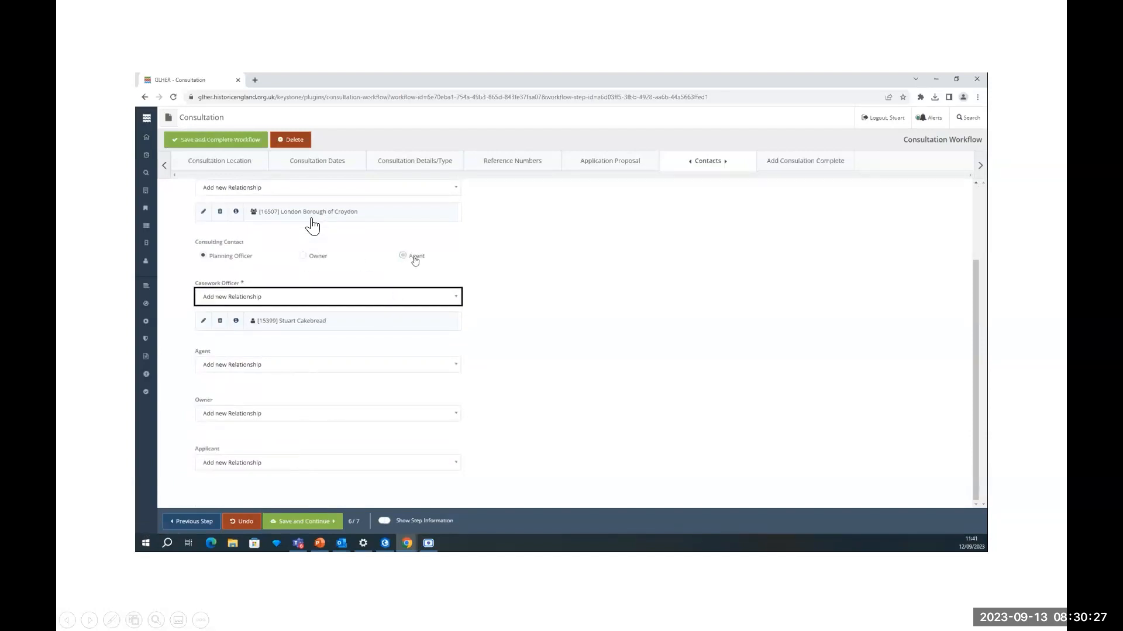
# - Review the consultation summary, then save it with Save and Complete Workflow
pyautogui.click(308, 522)
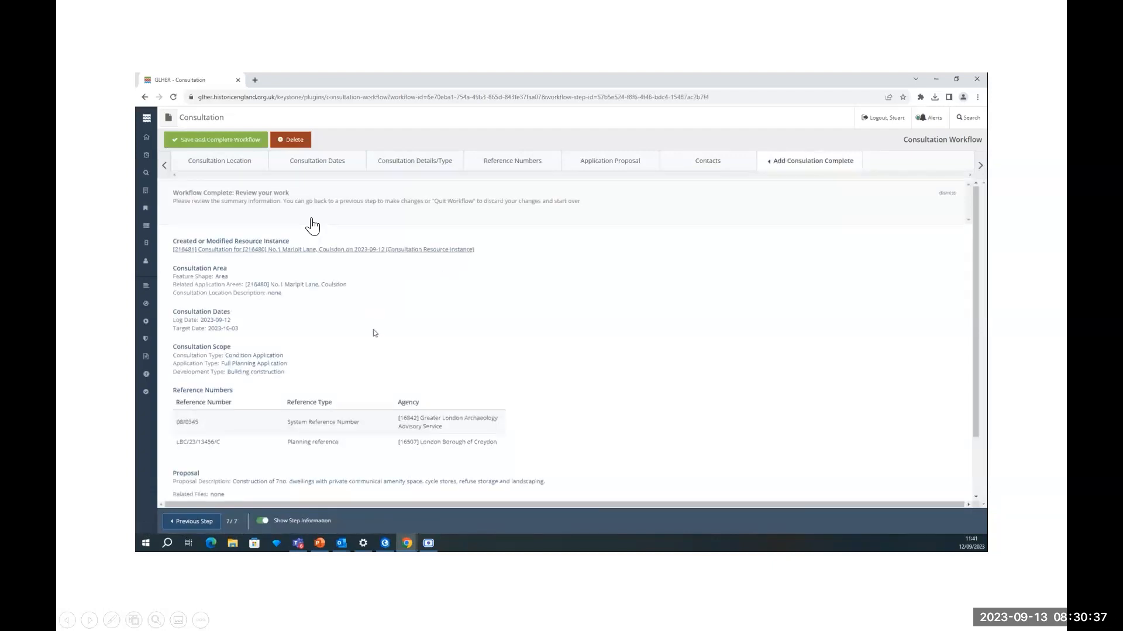
pyautogui.scroll(-2, 374, 310)
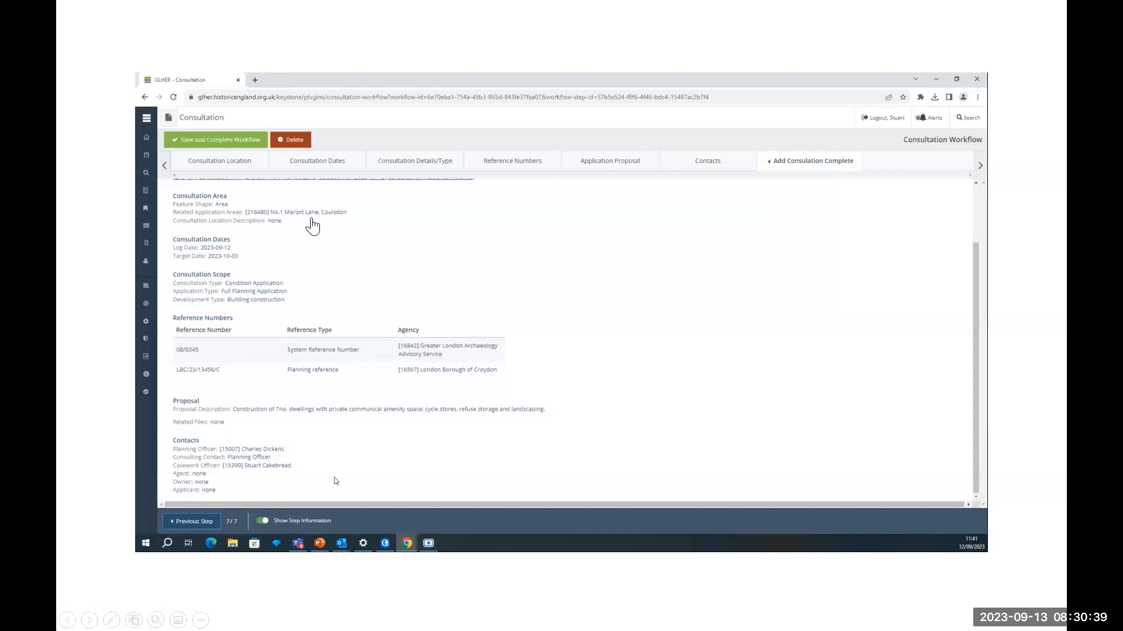
pyautogui.click(211, 135)
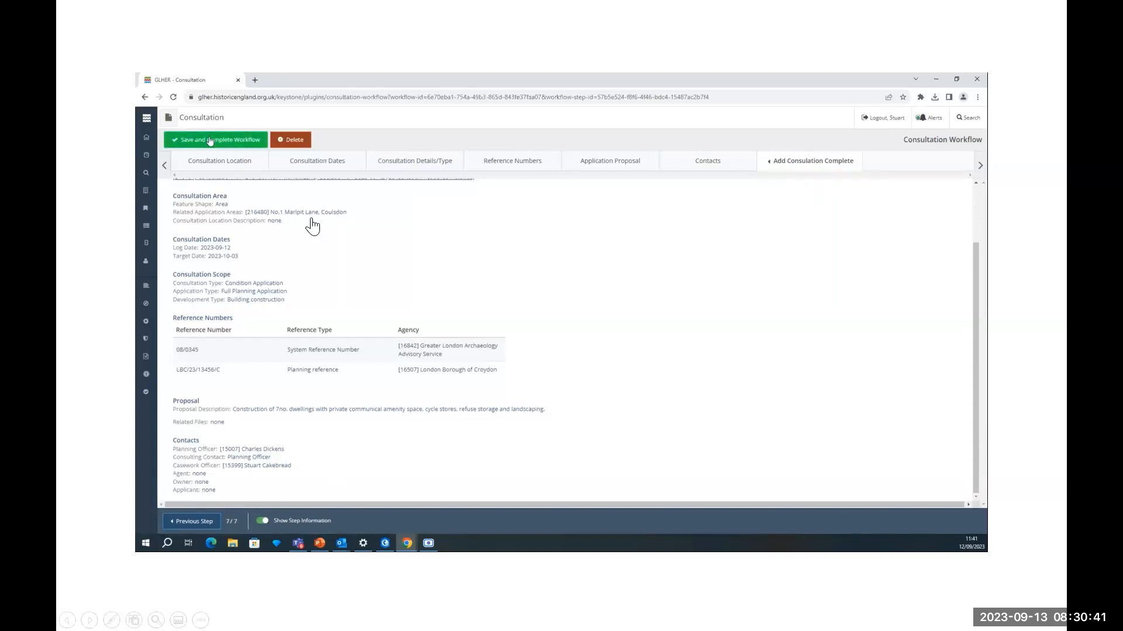
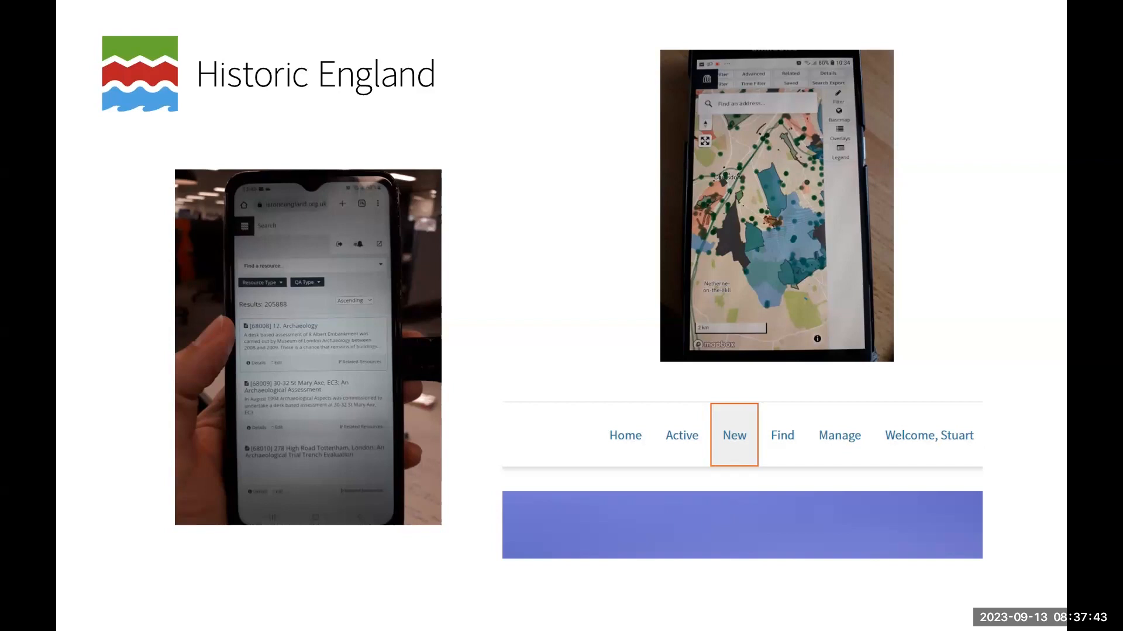
# - Advance to the slide with the GIS map screenshot highlighting the Arches Project tab
pyautogui.press('Right')
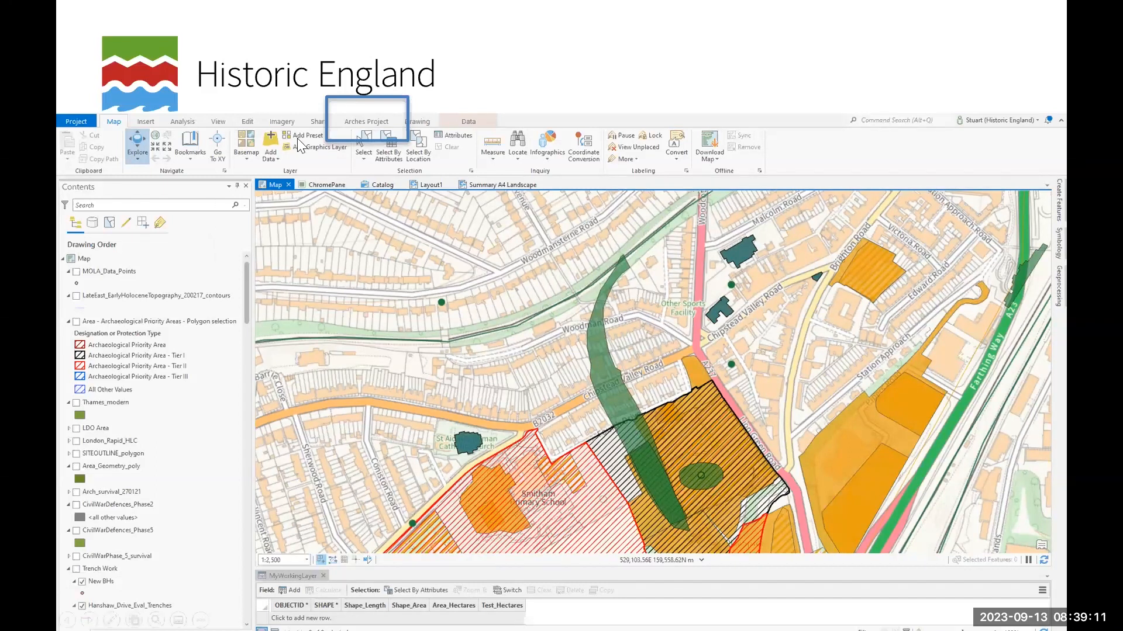
# - Advance to the slide showing ArcGIS Pro set up for creating Arches resources from map features
pyautogui.click(391, 126)
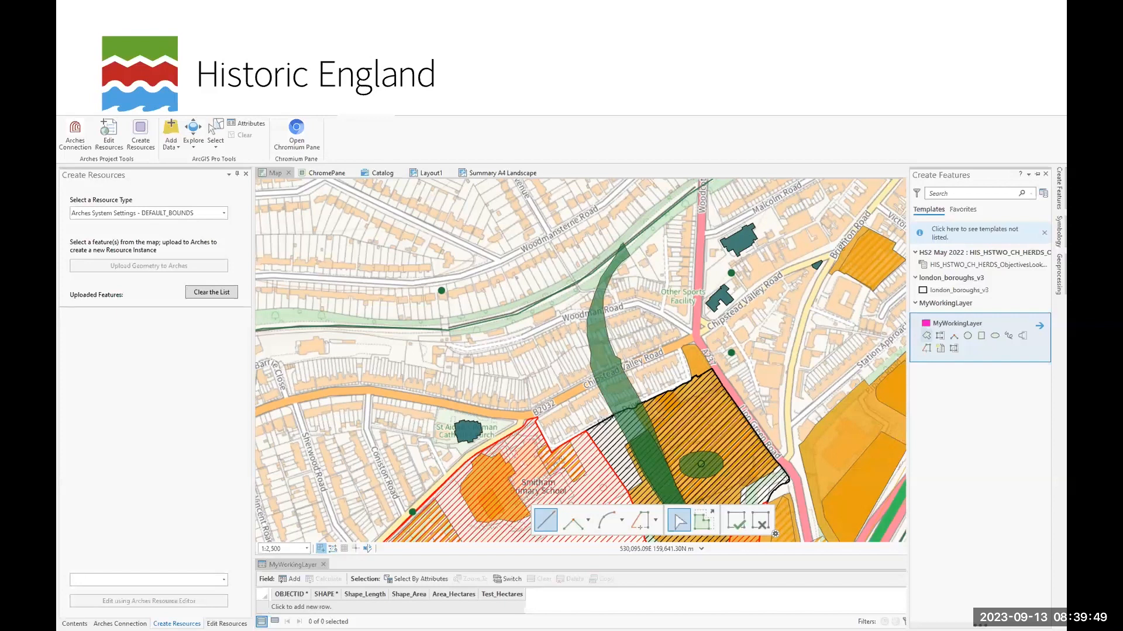
# - Step through slides of the drawn pink polygon, the Monument resource type close-up, and the upload confirmation
pyautogui.press('Right')
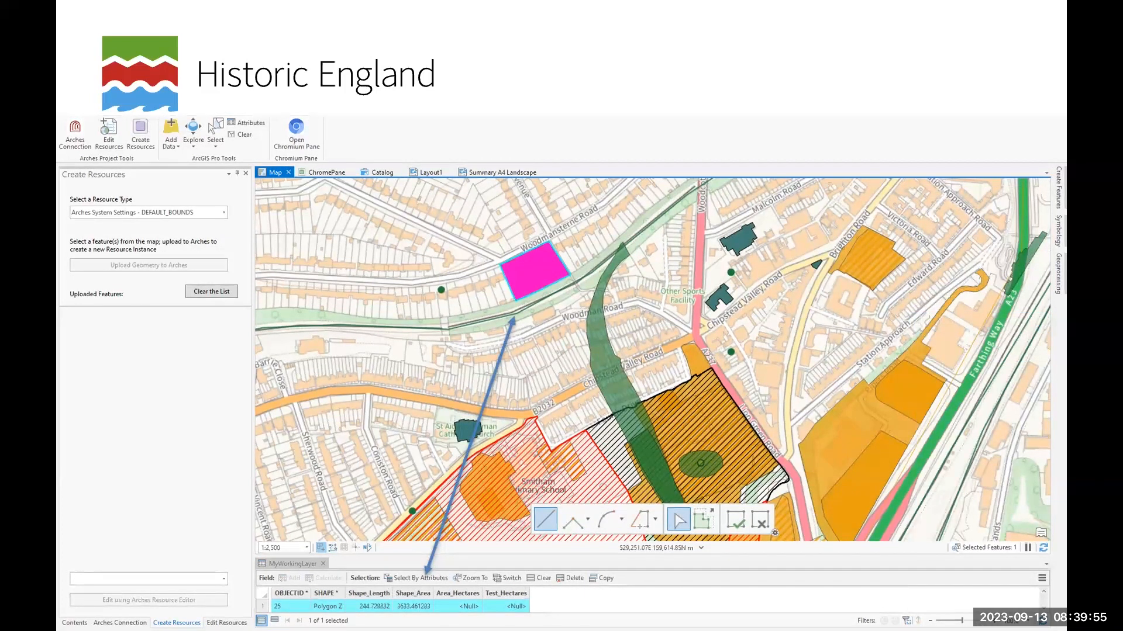
pyautogui.press('Right')
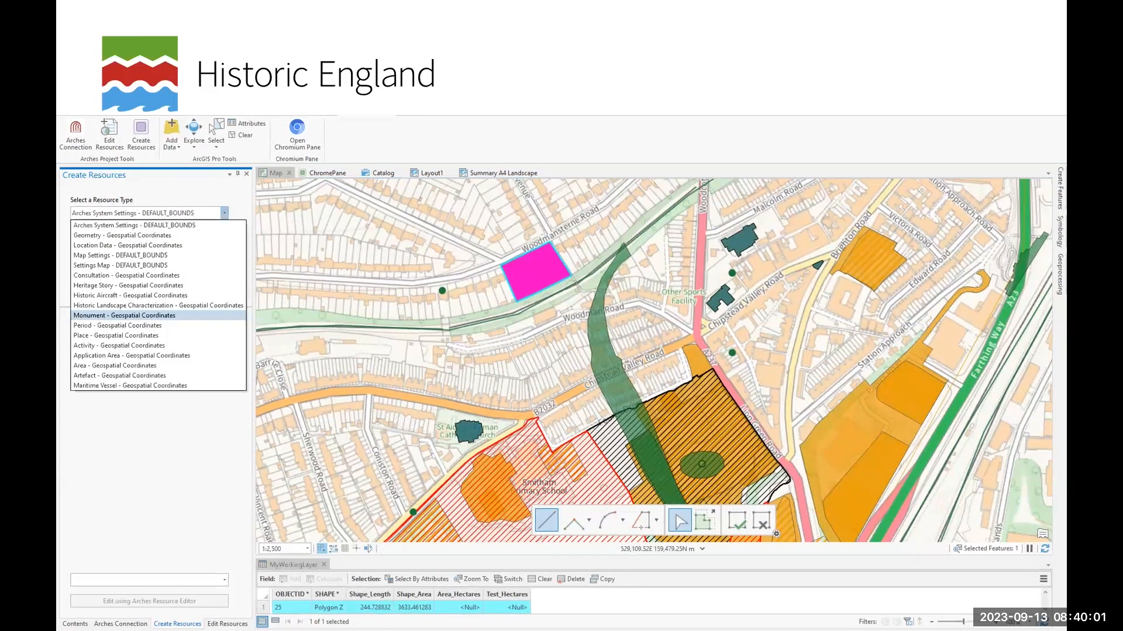
pyautogui.press('Right')
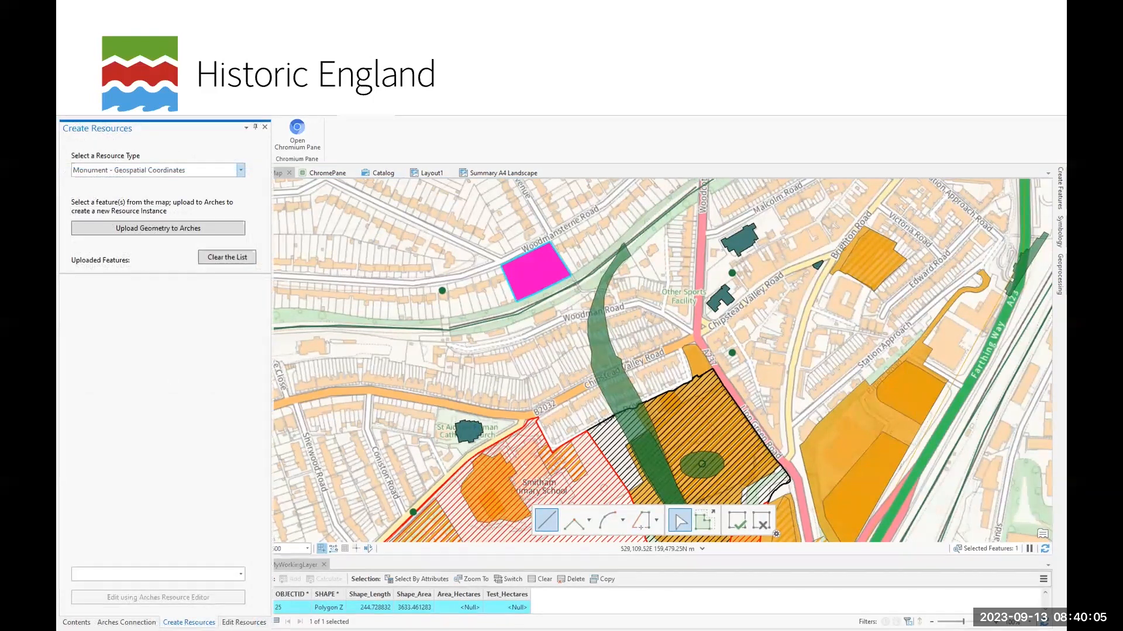
pyautogui.press('Right')
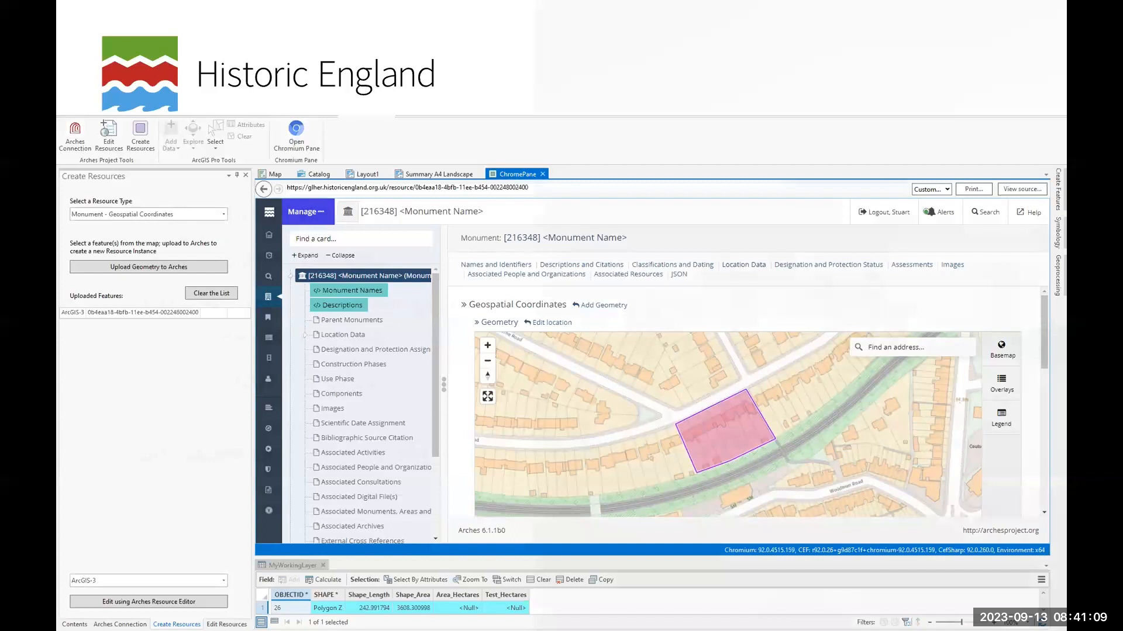
# - Move on from the Monument record 216348 slide to the closing contact slide
pyautogui.press('Right')
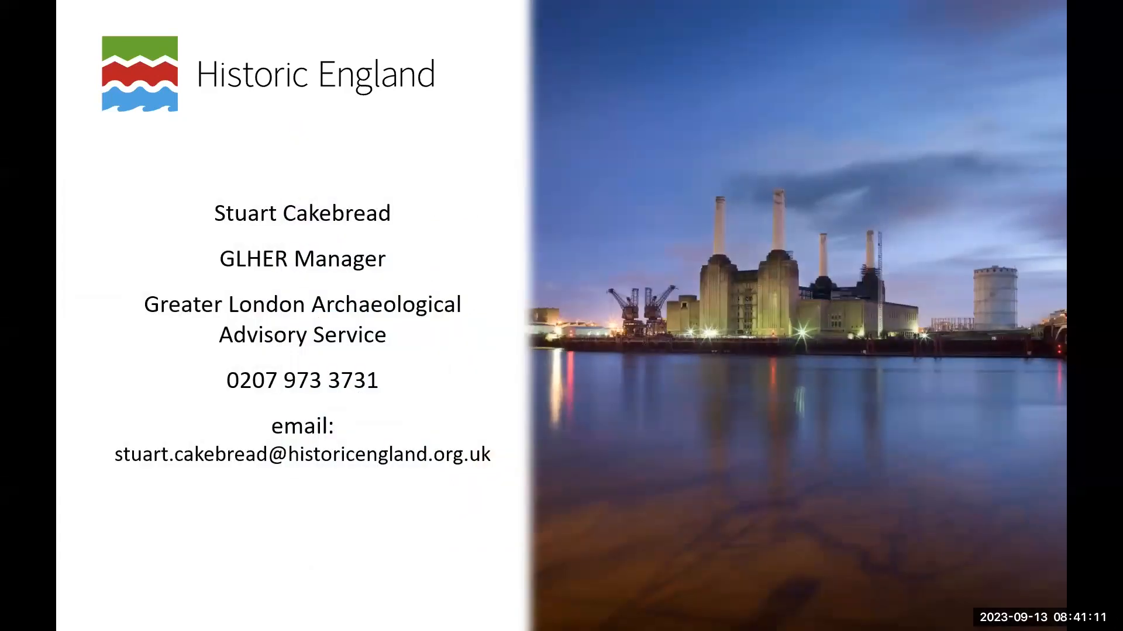